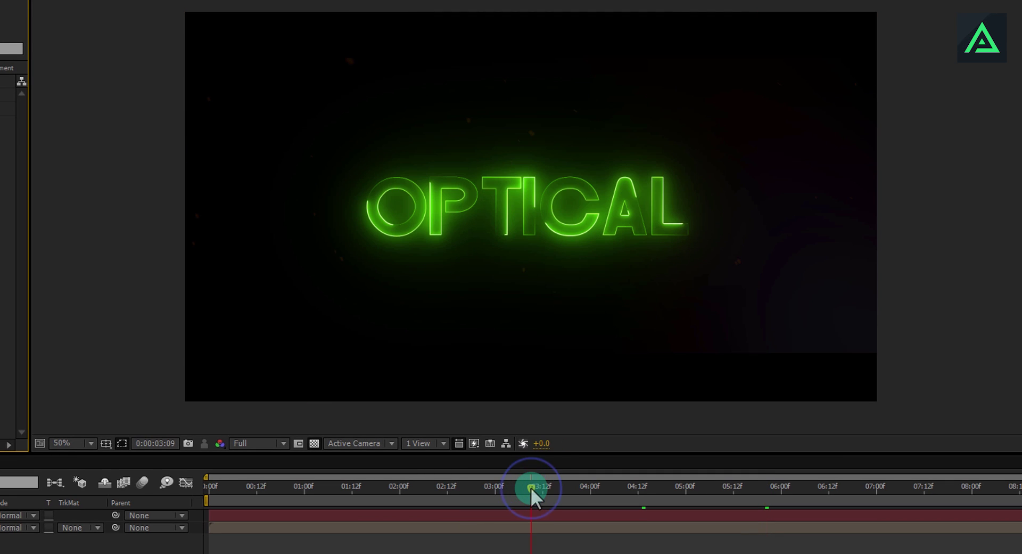
Scrub the OPTICAL title preview back to about 03:01
mouse_move(531, 487)
left_mouse_down()
mouse_move(493, 482)
mouse_move(675, 456)
mouse_move(545, 452)
left_mouse_up()
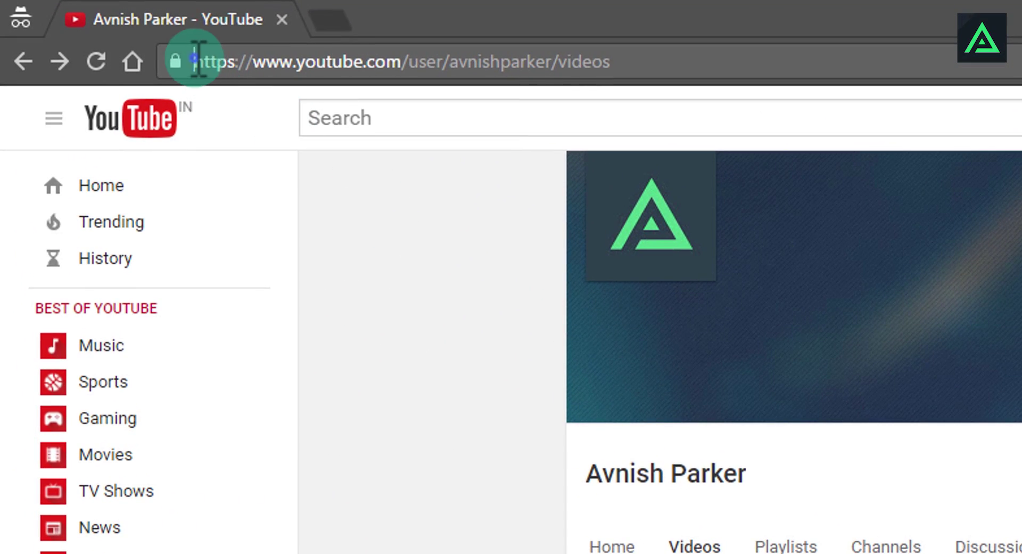
Select the YouTube channel page URL, then return to After Effects
left_click_drag(196, 62, 703, 51)
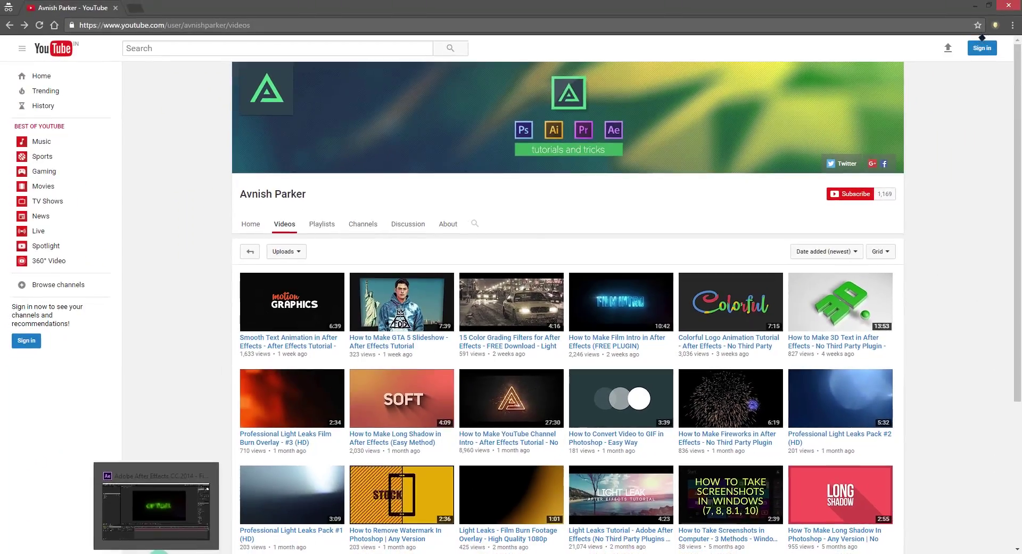
left_click(159, 551)
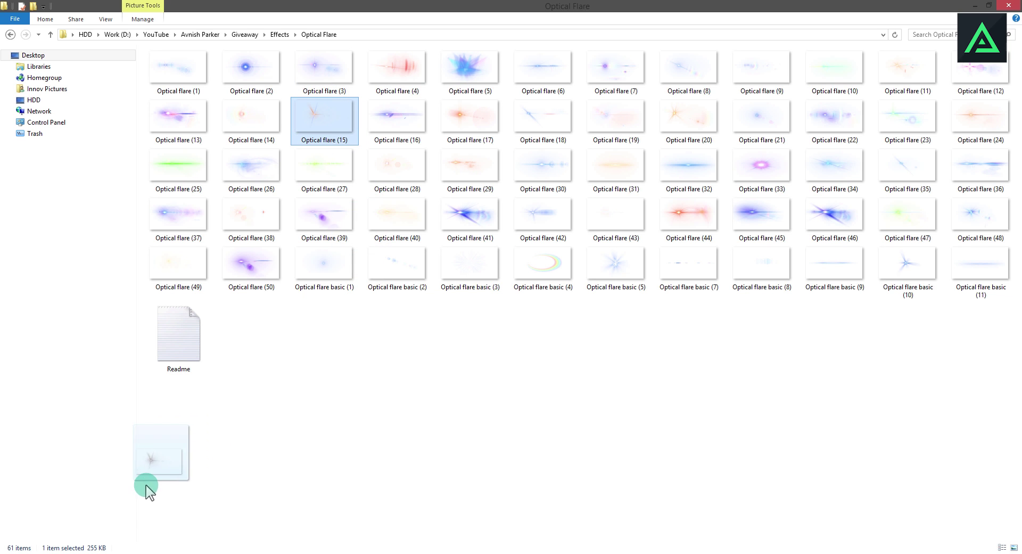
Drag 'Optical flare (15)' from the Explorer folder toward After Effects' Project panel
left_click_drag(360, 288, 116, 540)
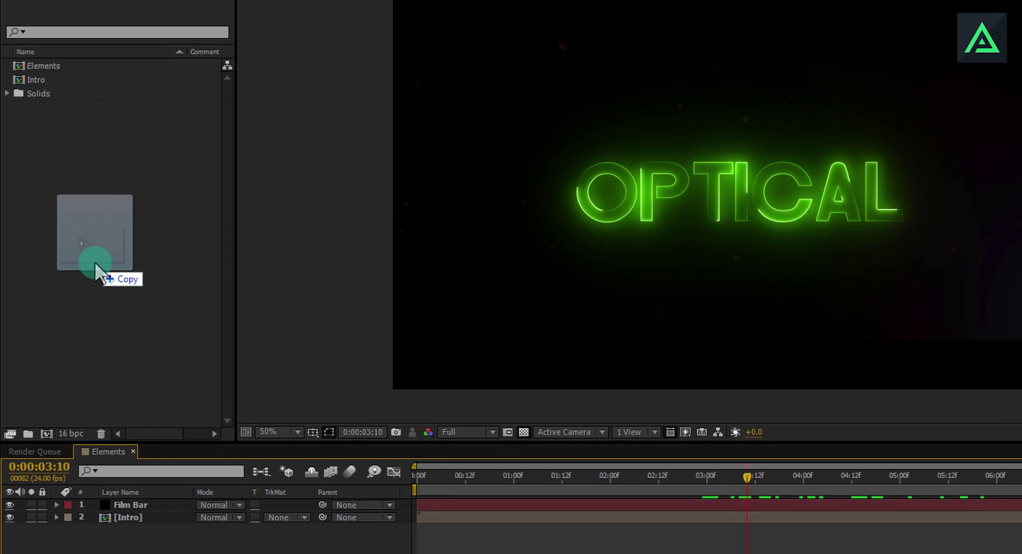
Import Optical flare (15).png, add it to the Elements timeline, and place it beside the O
left_click_drag(143, 549, 46, 145)
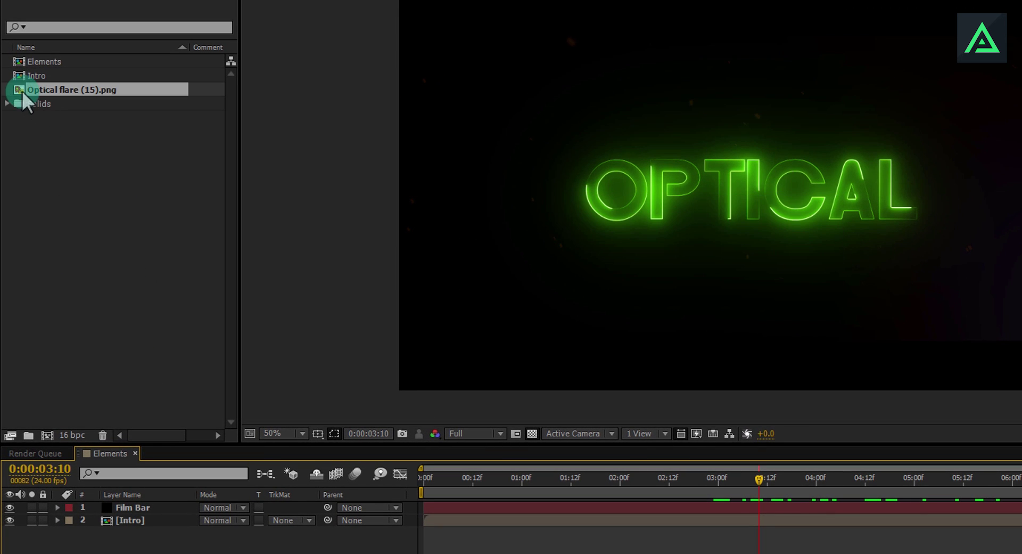
left_click_drag(21, 90, 121, 525)
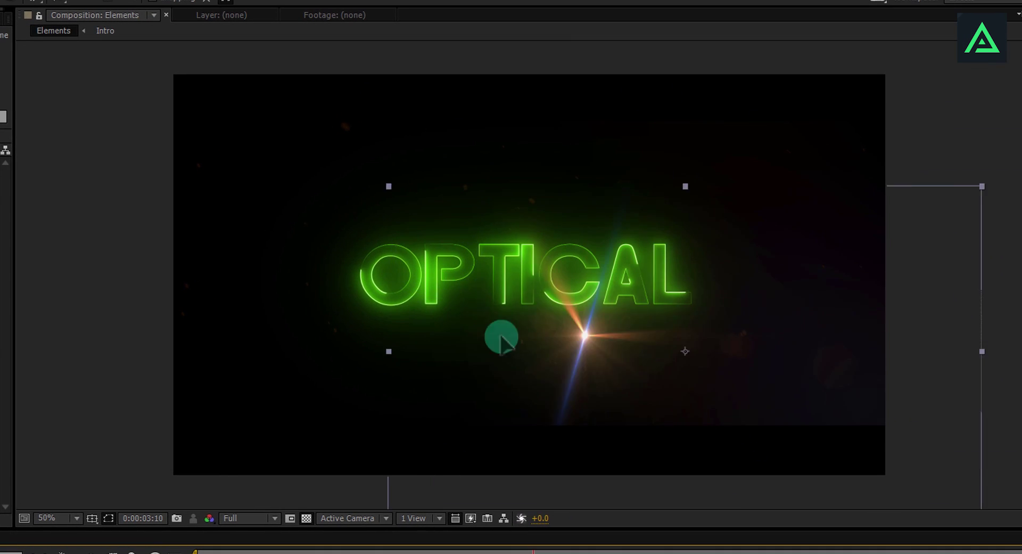
mouse_move(660, 180)
left_mouse_down()
mouse_move(375, 244)
mouse_move(412, 323)
mouse_move(479, 315)
mouse_move(495, 367)
mouse_move(441, 319)
left_mouse_up()
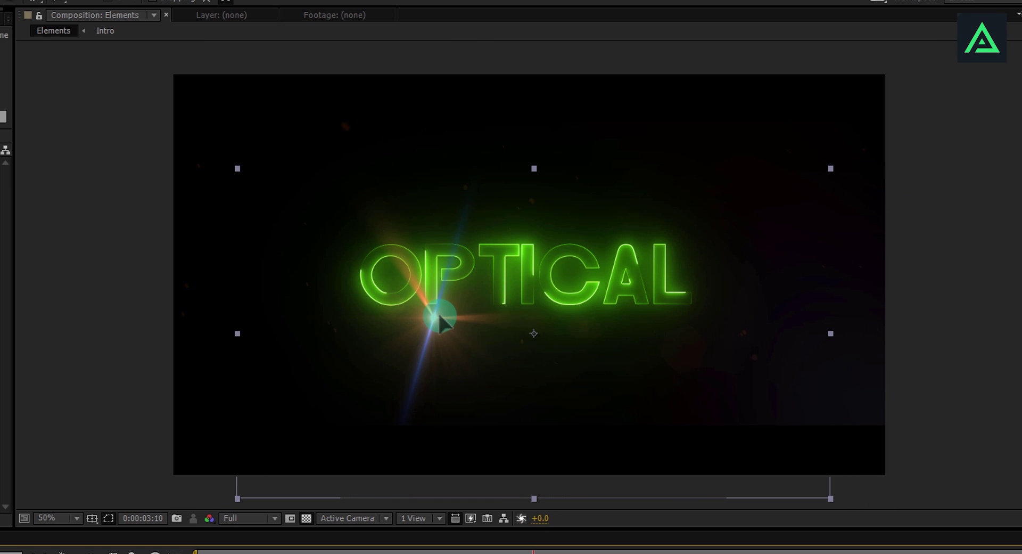
Set the Optical flare (15).png layer's blending mode to Add
left_click(167, 394)
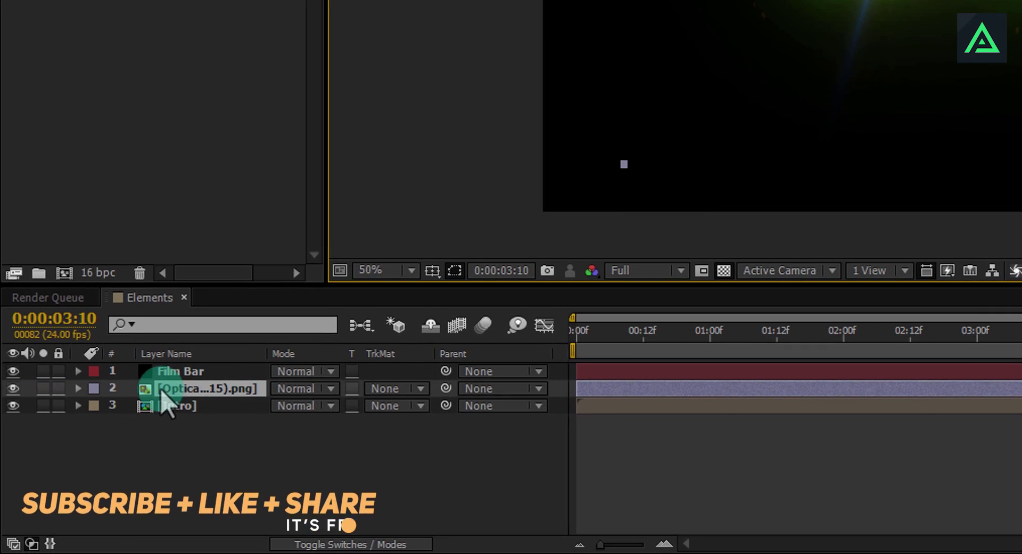
left_click_drag(162, 392, 209, 415)
left_click(307, 544)
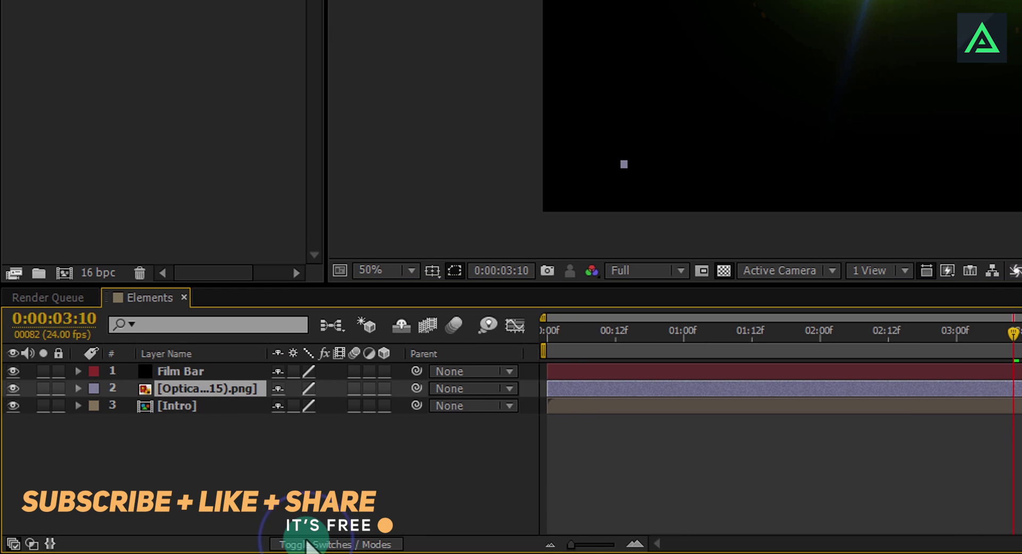
left_click(307, 543)
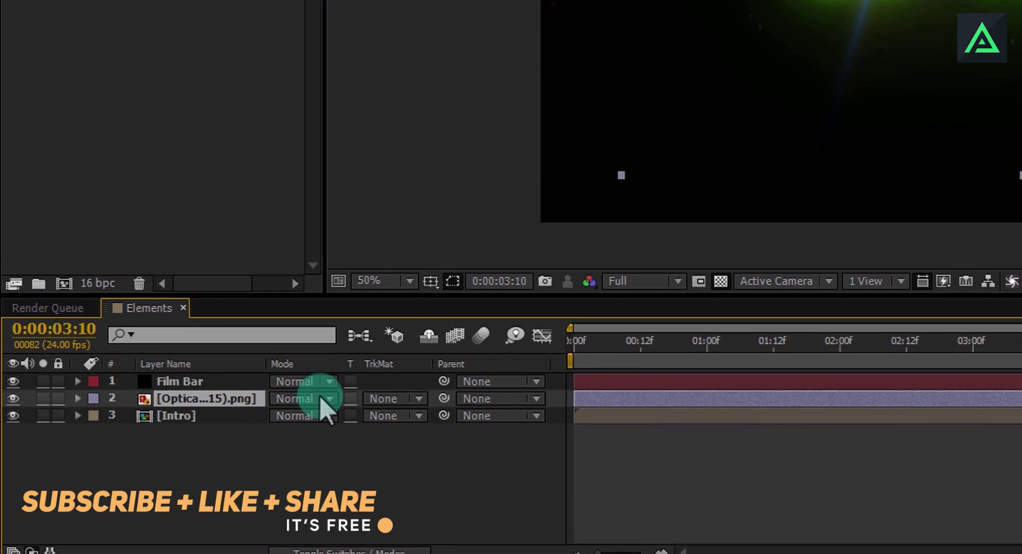
left_click(301, 388)
left_click(337, 33)
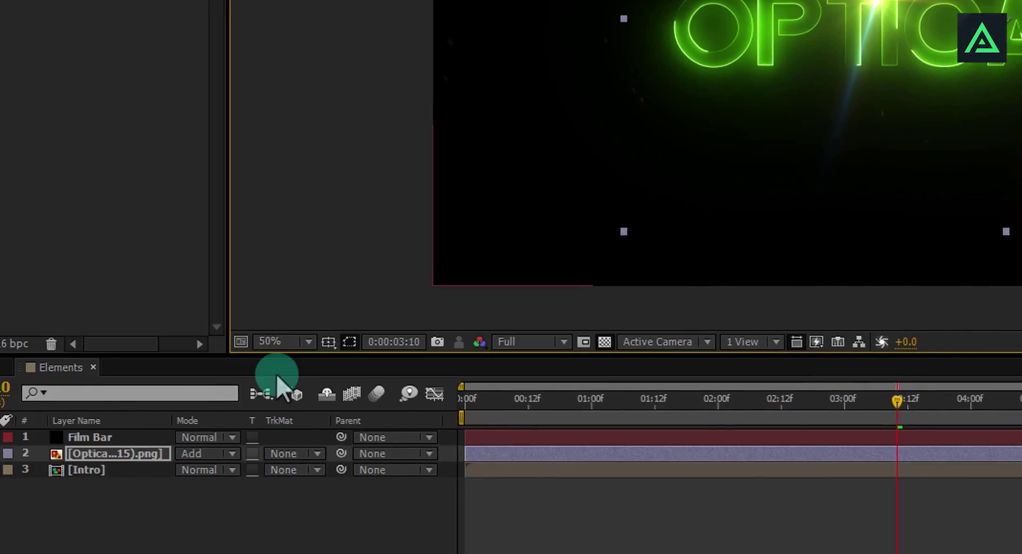
Scale the flare layer down to about 52% over the O and P
left_click(169, 396)
key("s")
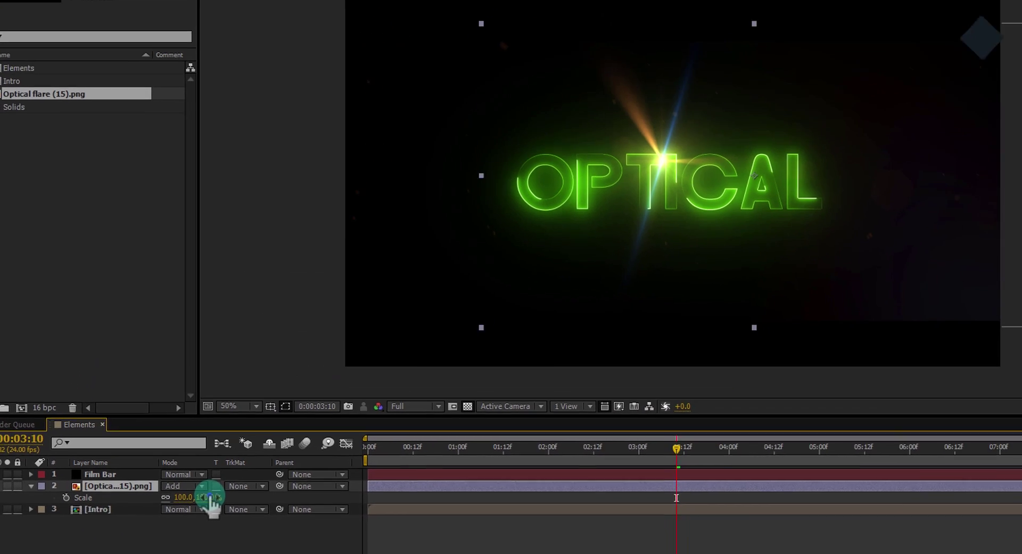
left_click_drag(320, 413, 310, 413)
left_click_drag(184, 507, 173, 508)
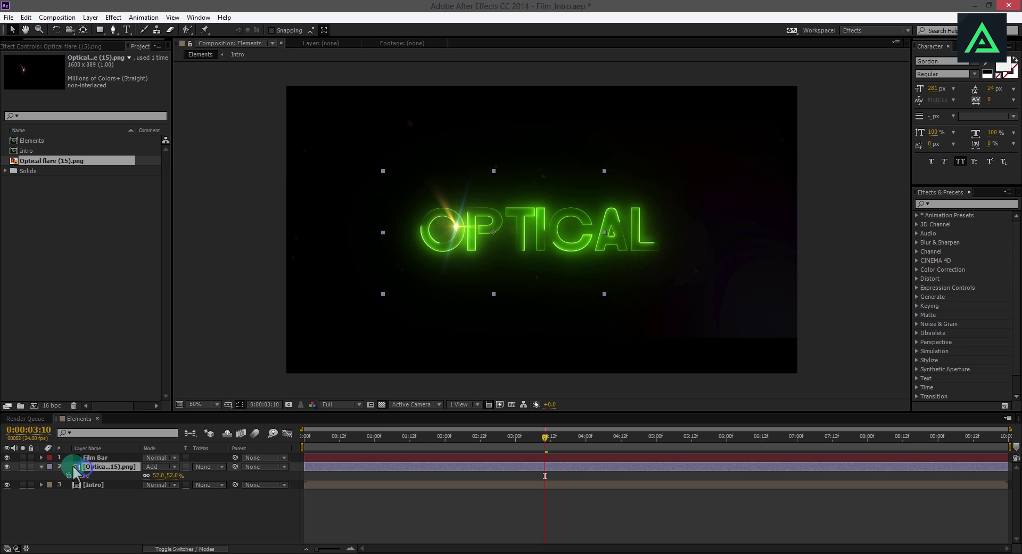
Add a wiggle(10,30) expression to the flare layer's Opacity
left_click(41, 466)
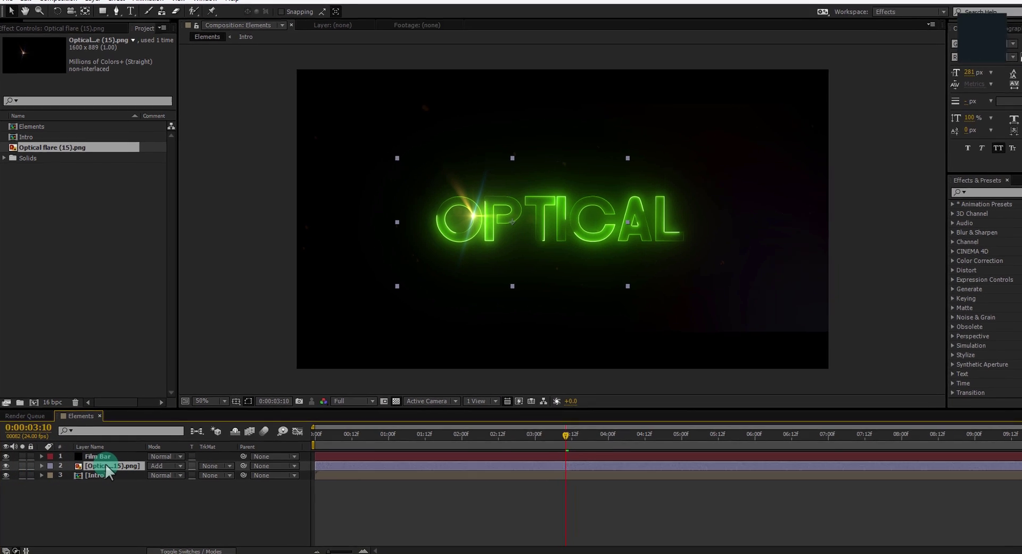
key("t")
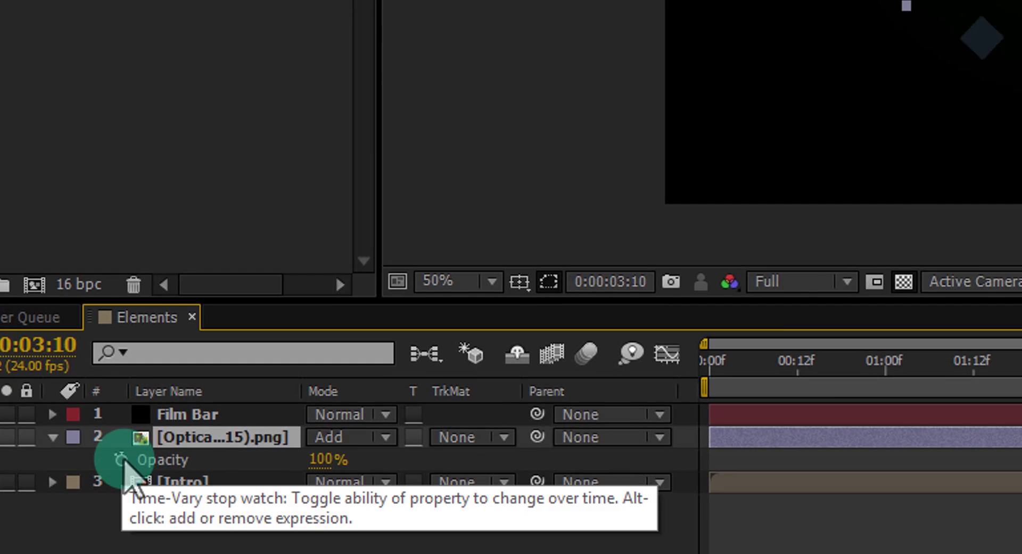
left_click(122, 459, "alt")
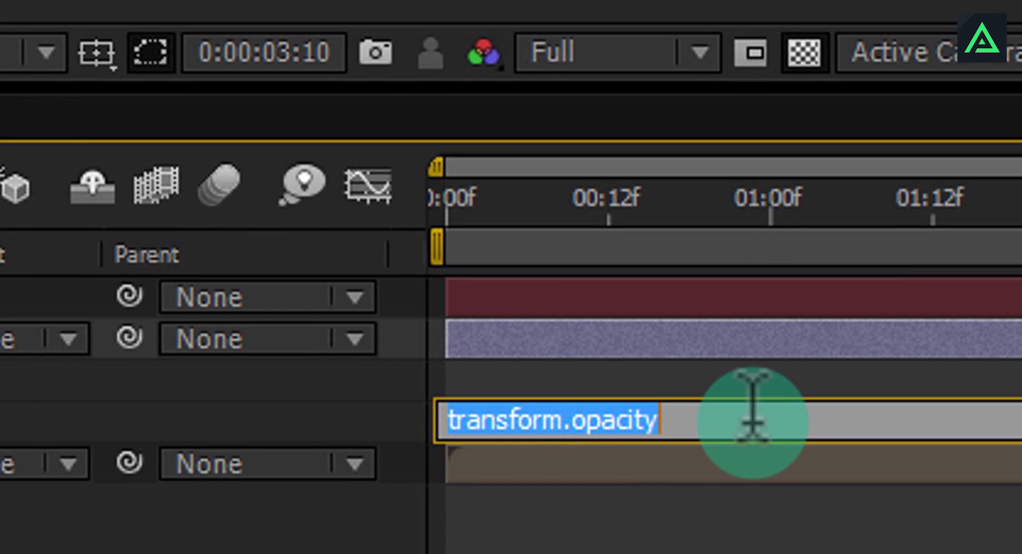
type("wiggle(10,30")
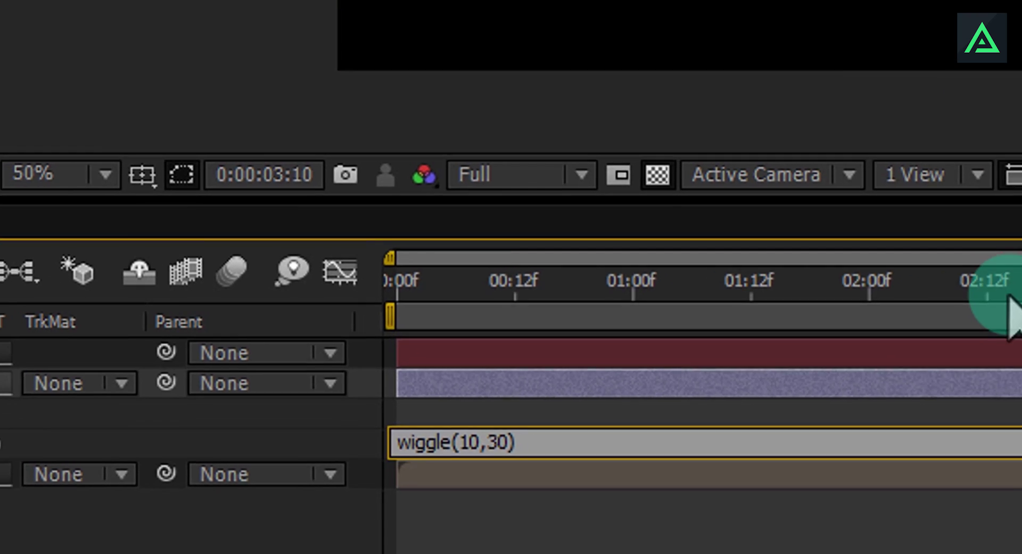
Scrub the timeline to watch the flare's opacity flicker between roughly 76–100%
left_click(704, 371)
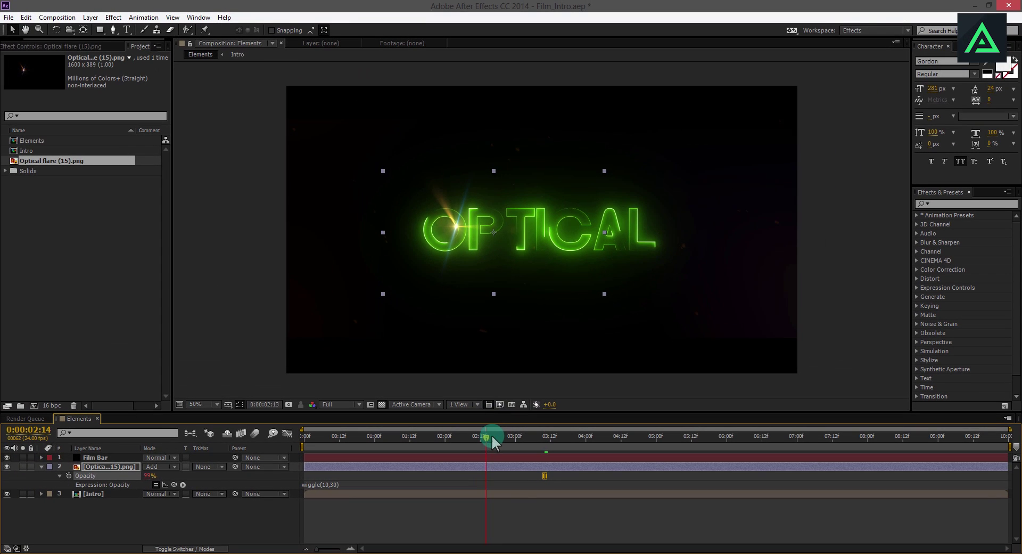
left_click_drag(708, 376, 510, 436)
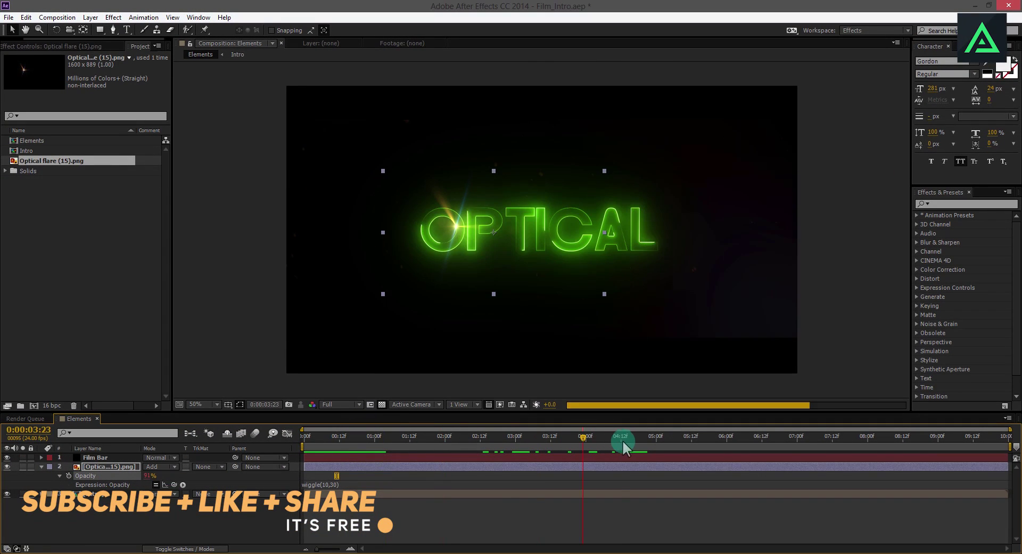
mouse_move(767, 440)
left_mouse_down()
mouse_move(833, 442)
mouse_move(806, 447)
left_mouse_up()
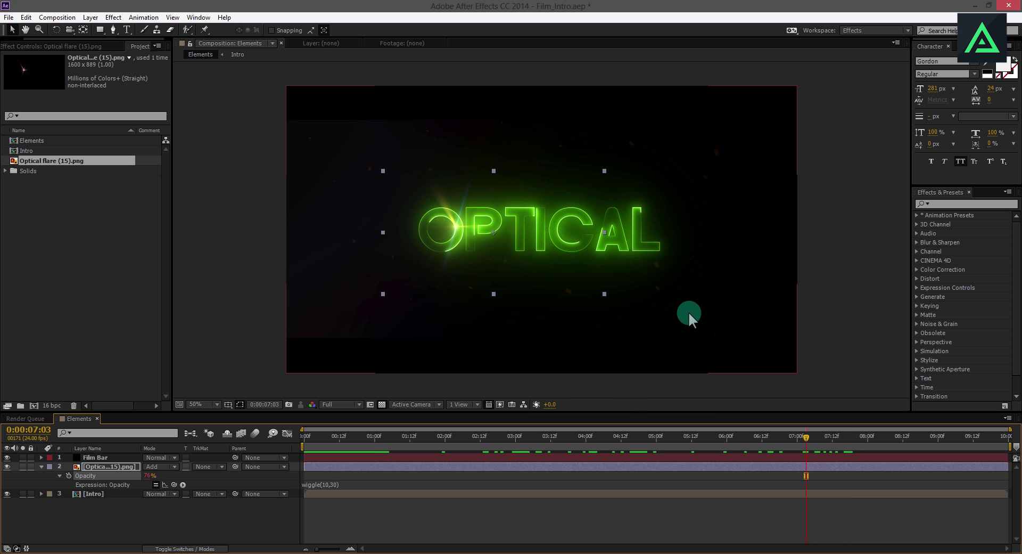